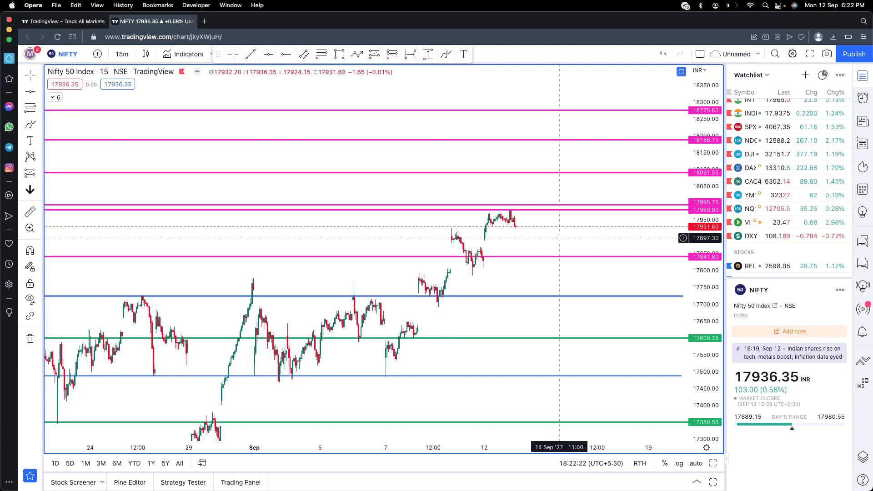
Stretch the Nifty 50 price scale so the levels from 18275.60 down to 17350.55 spread apart
scroll(714, 226, "up", 2)
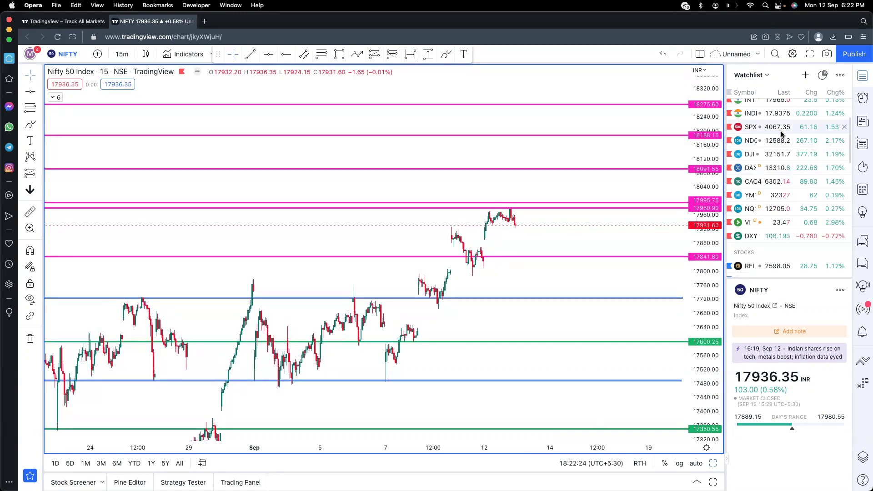
Hide the watchlist and compress the Nifty price scale to show roughly 18320–17350
scroll(779, 139, "up", 3)
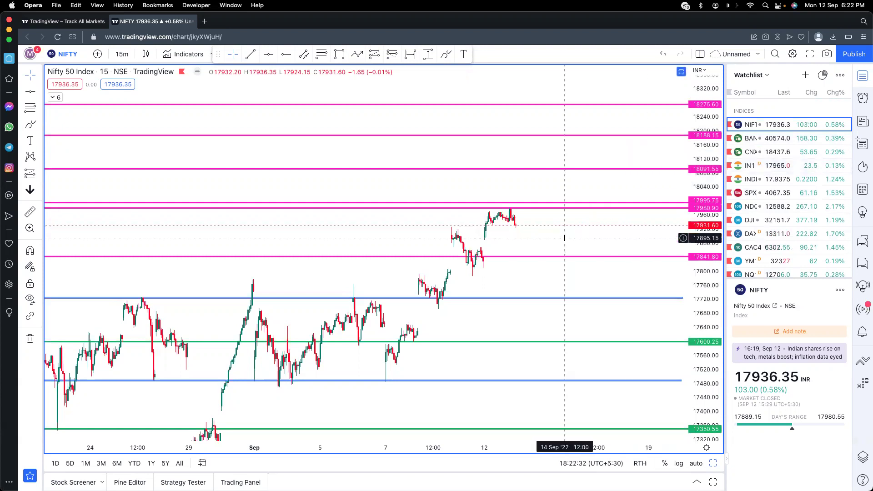
left_click_drag(563, 236, 560, 219)
left_click_drag(699, 249, 573, 241)
left_click(862, 76)
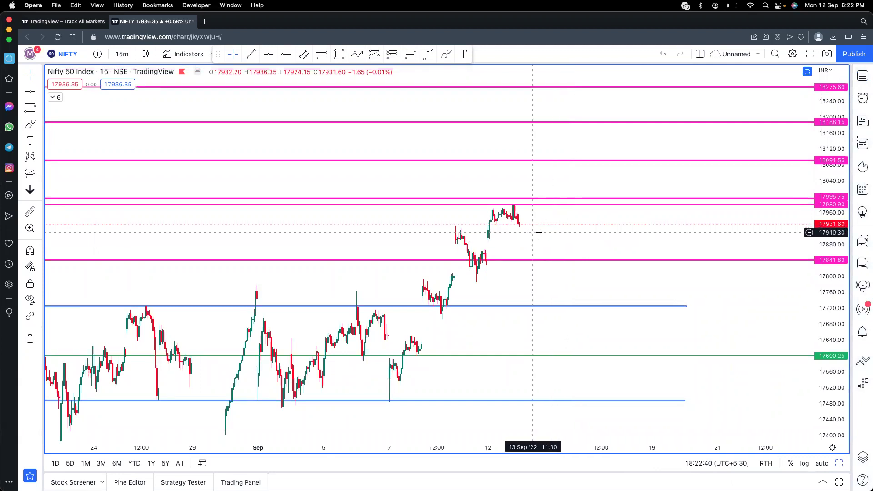
left_click_drag(833, 245, 836, 271)
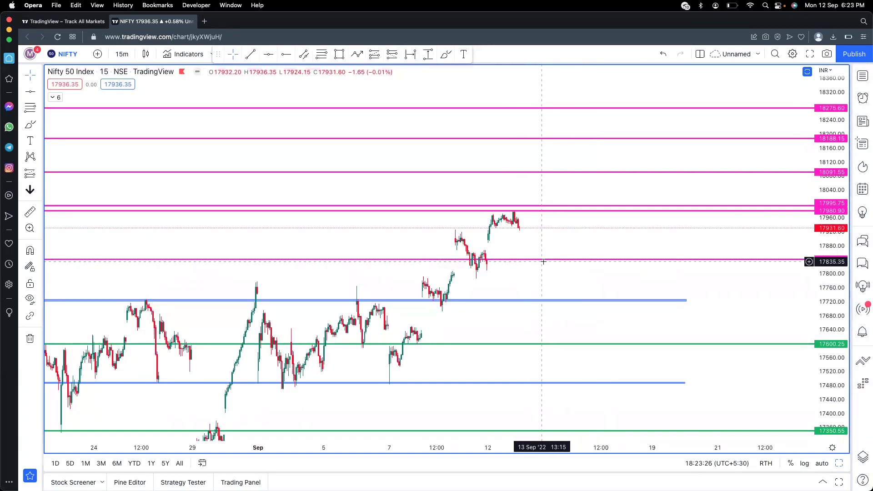
scroll(559, 236, "up", 2)
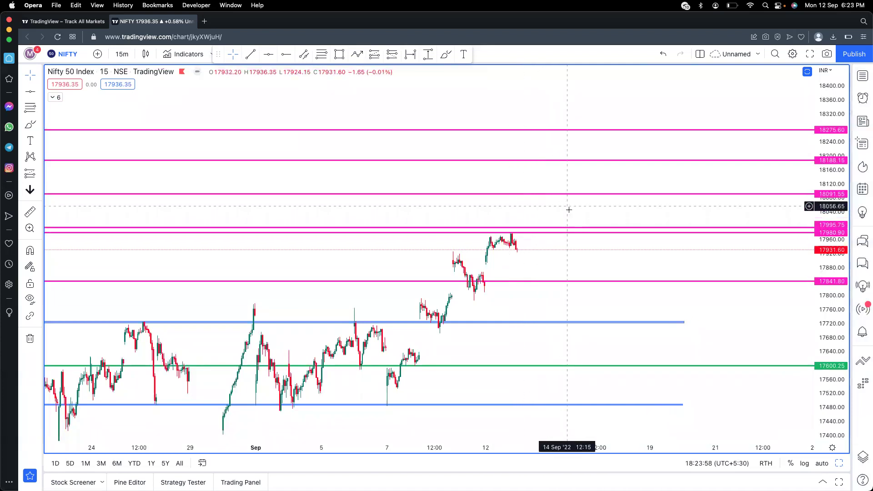
left_click_drag(569, 210, 573, 231)
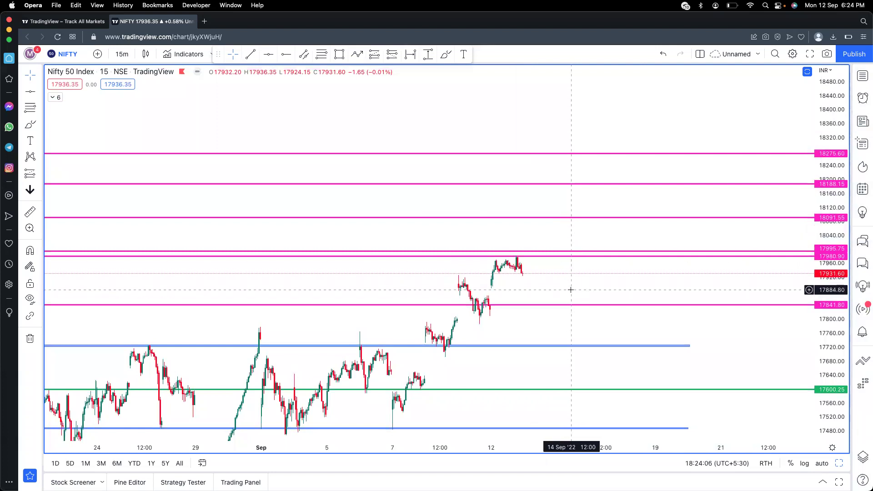
left_click_drag(568, 288, 547, 252)
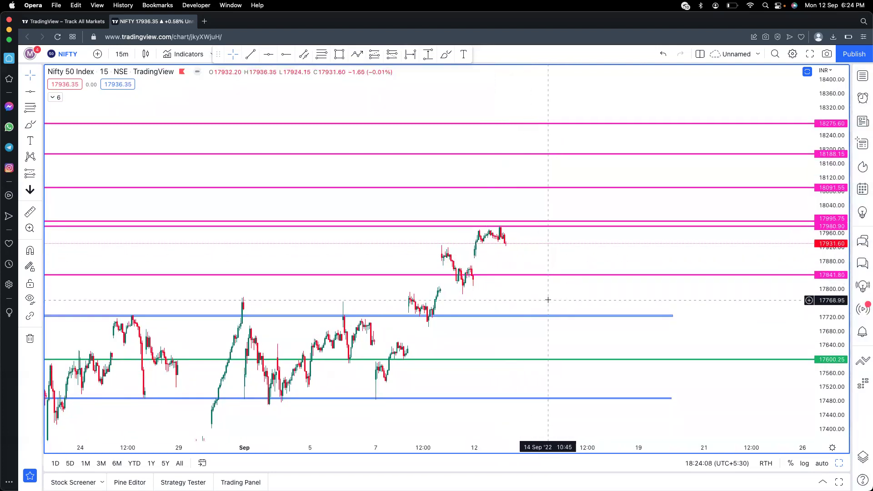
left_click_drag(545, 296, 533, 247)
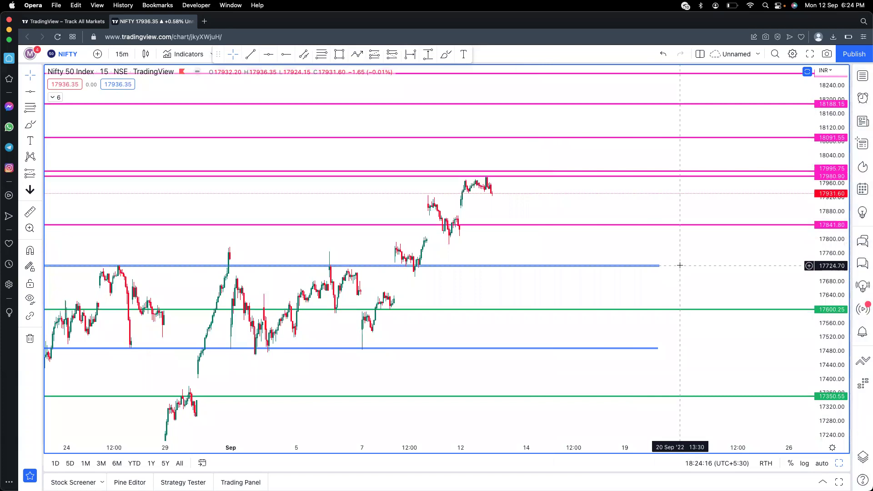
left_click_drag(582, 205, 582, 239)
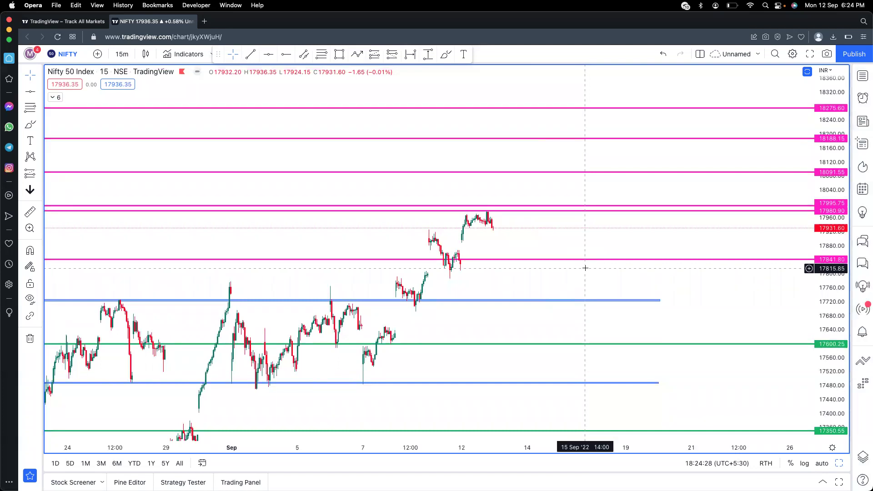
In a new Opera tab, search Google for 'ichart' and open the iCharts website
left_click(204, 21)
left_click(402, 77)
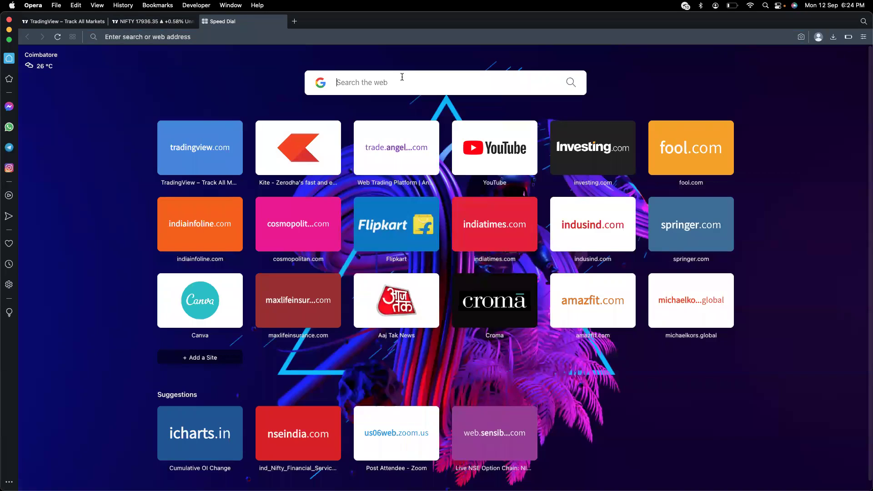
type("ichart")
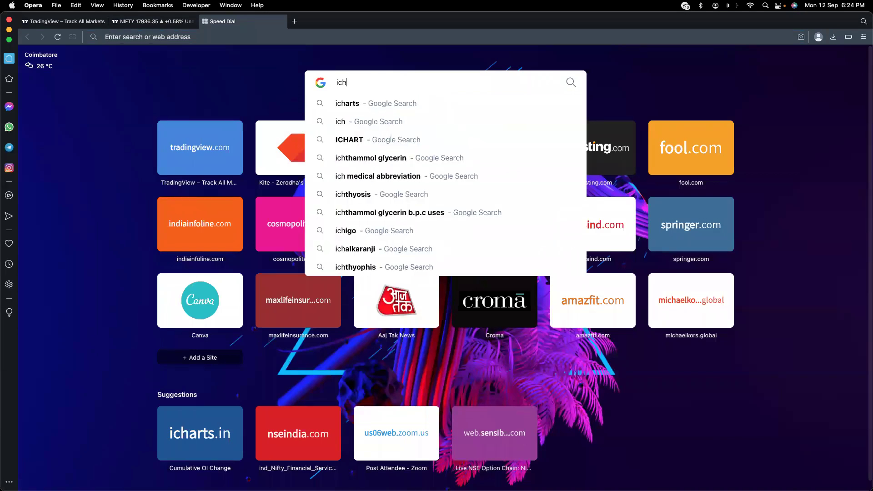
left_click(396, 103)
left_click(131, 145)
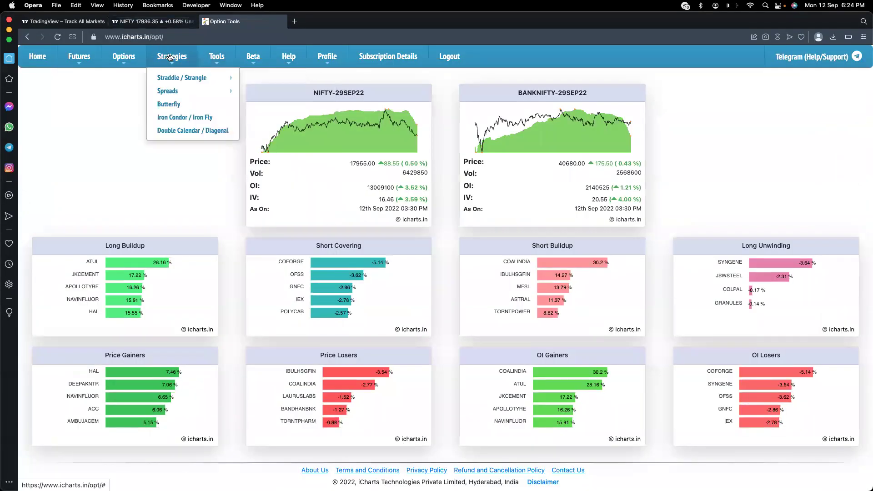
Open Options > OI Stats to view NIFTY 15SEP22 call and put open interest by strike
mouse_move(124, 57)
left_click(126, 119)
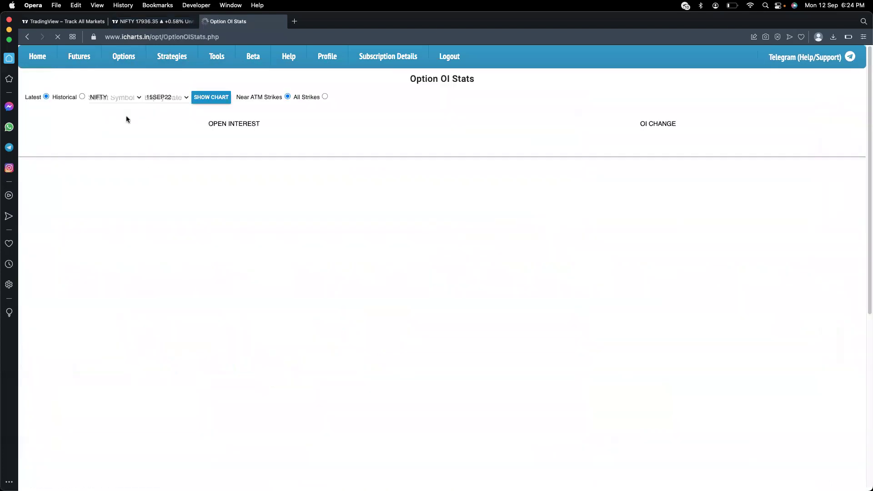
mouse_move(156, 253)
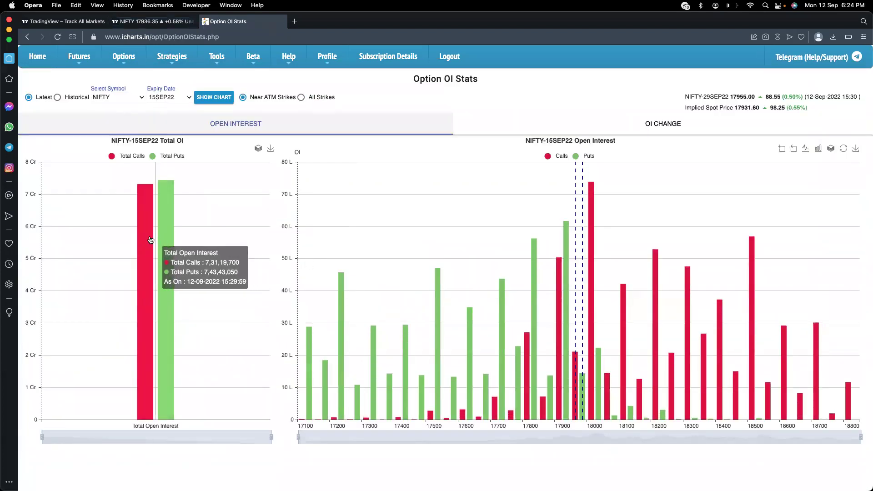
mouse_move(565, 251)
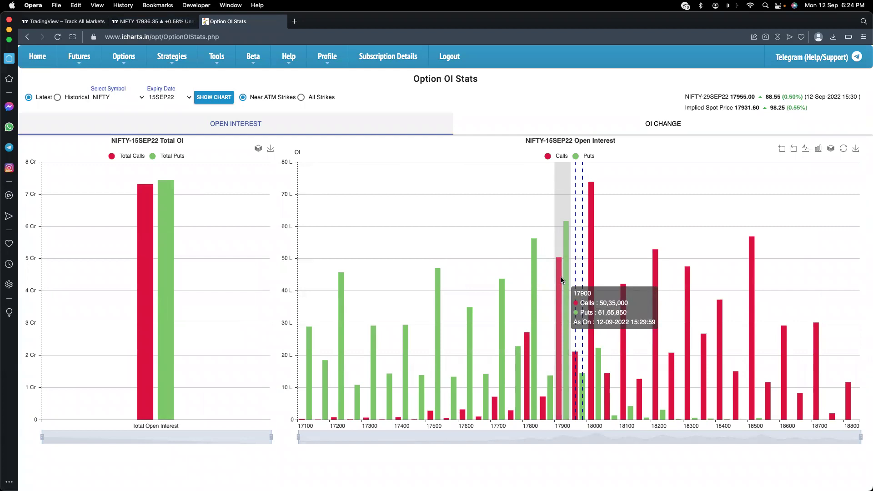
mouse_move(586, 361)
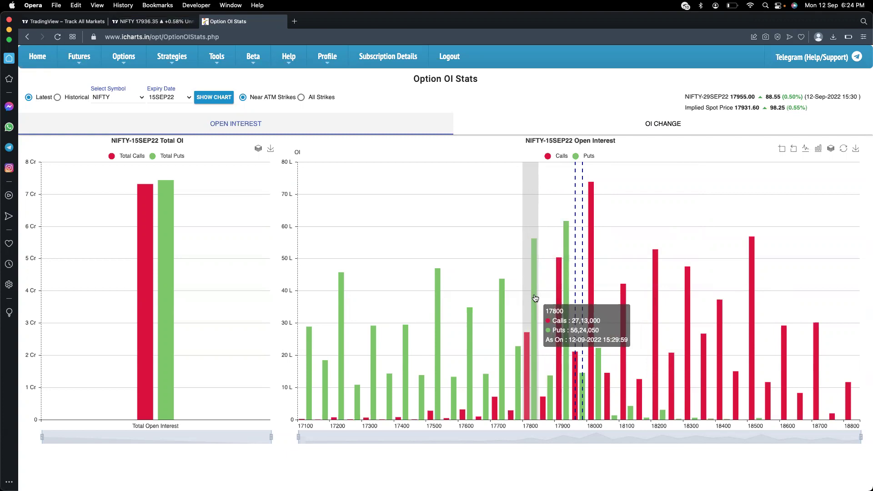
Switch the NIFTY 15SEP22 charts to the OI Change view
left_click(614, 124)
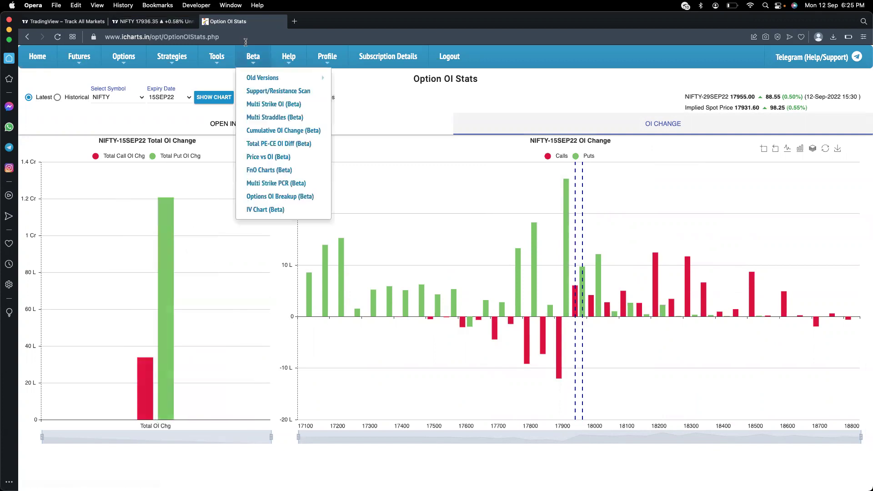
Return to the TradingView Nifty chart tab
left_click(157, 22)
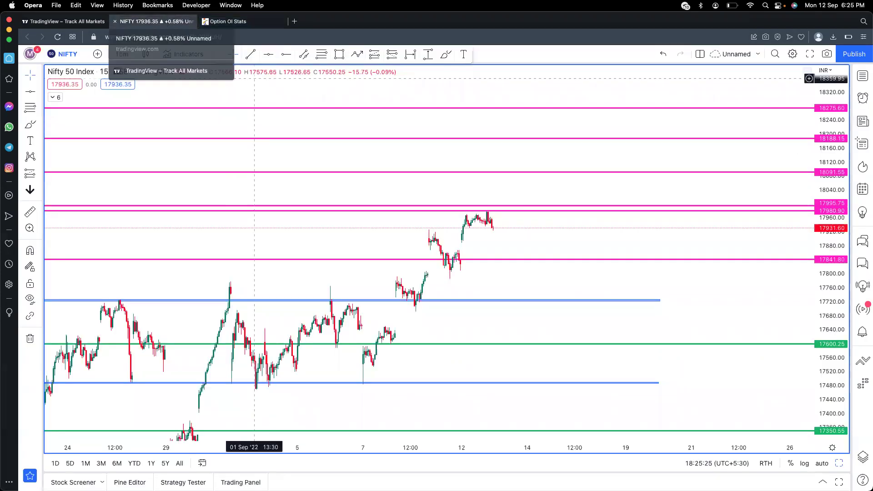
Load BANKNIFTY from the watchlist and fit its levels, 41023.80 down to 39823.20, into view
left_click(862, 75)
left_click(750, 138)
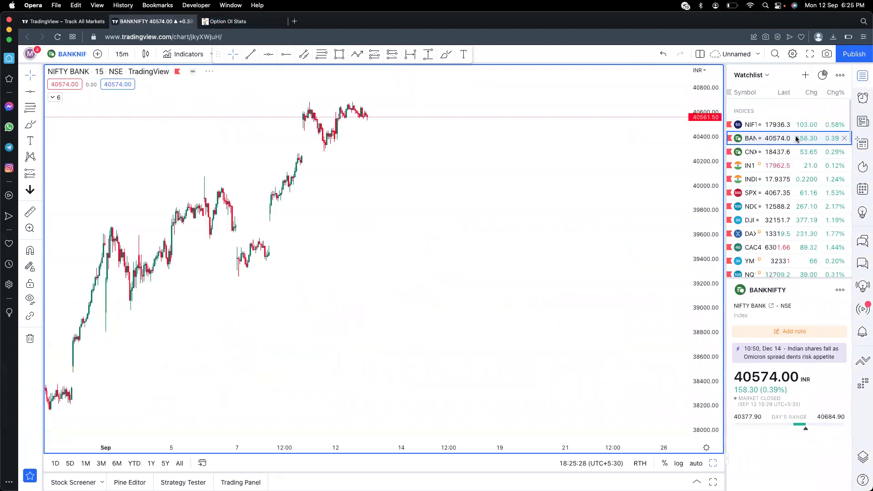
left_click_drag(660, 285, 585, 364)
left_click(680, 72)
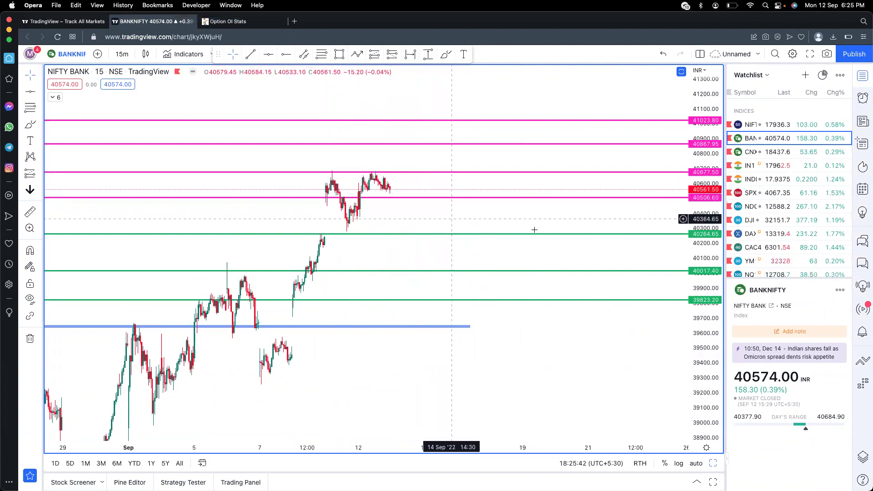
left_click_drag(707, 204, 708, 195)
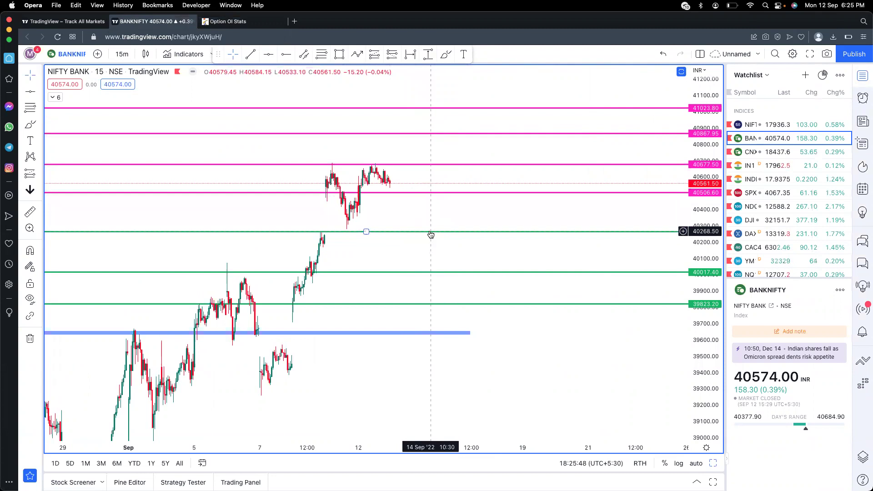
left_click_drag(703, 207, 703, 221)
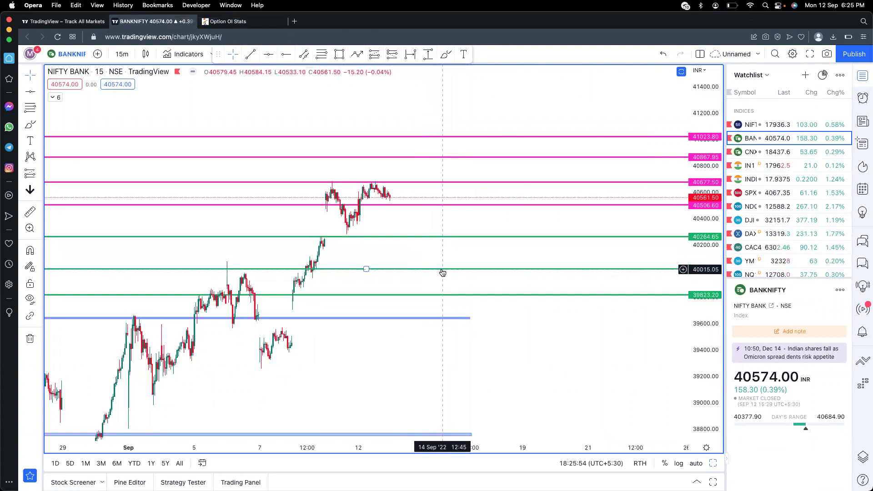
left_click_drag(438, 218, 439, 259)
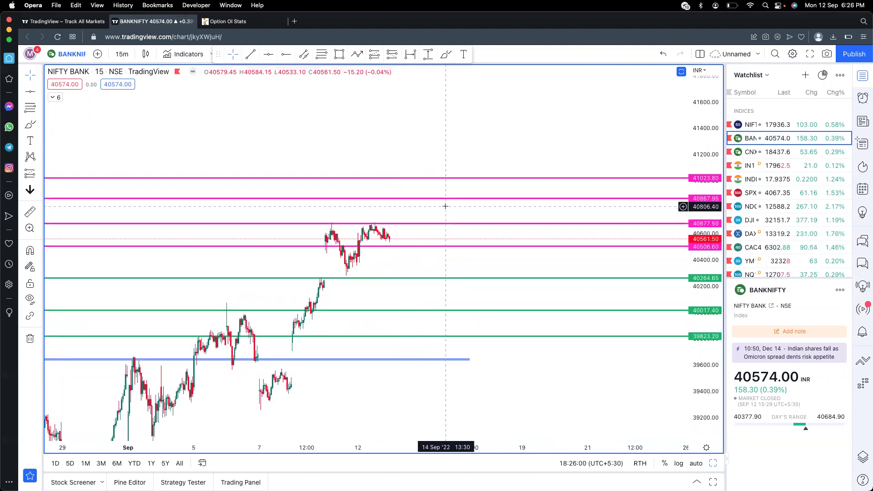
left_click_drag(704, 225, 704, 195)
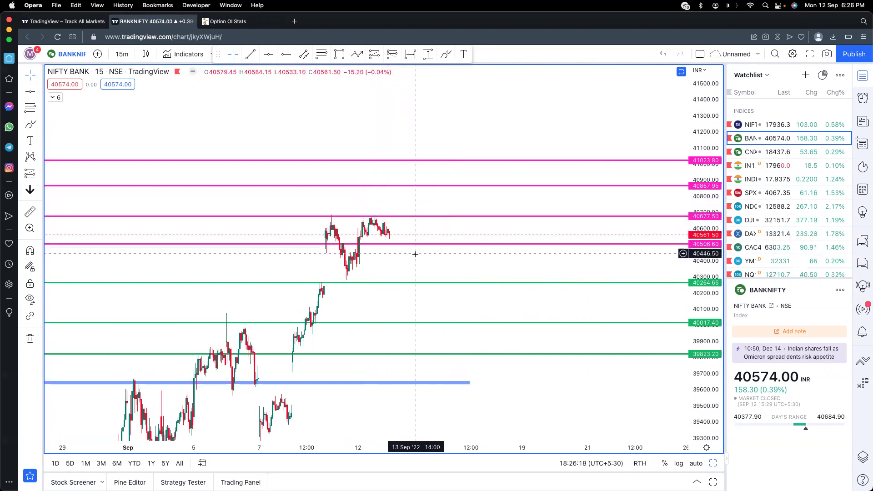
scroll(420, 230, "down", 3)
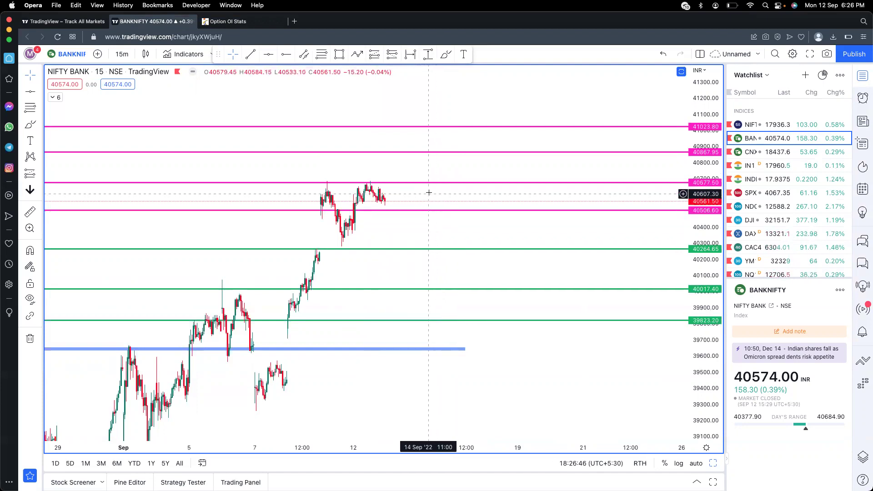
Chart BANKNIFTY 15SEP22 call and put open interest for strikes 38600–42600 in OI Stats
left_click(223, 21)
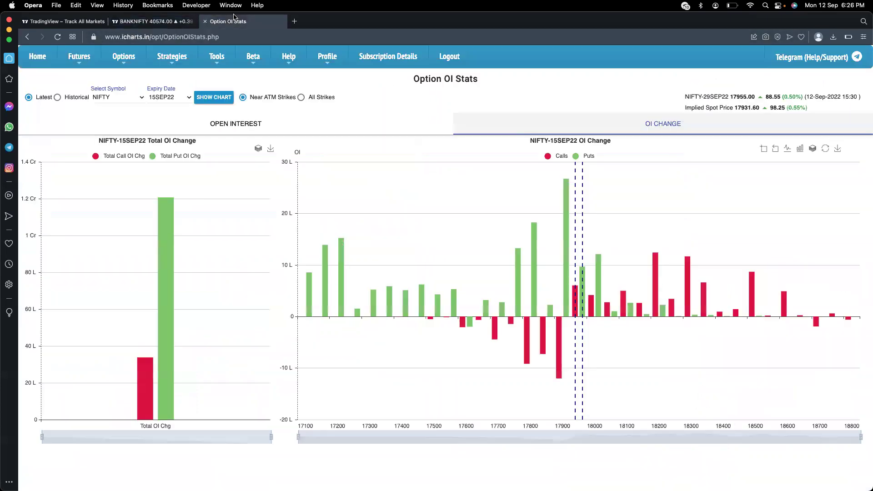
mouse_move(241, 55)
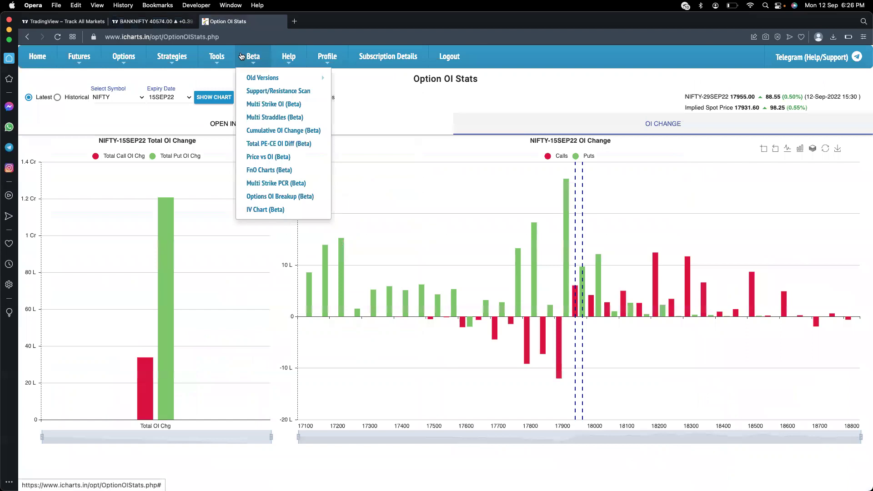
left_click(125, 97)
key("Return")
left_click(225, 96)
mouse_move(250, 170)
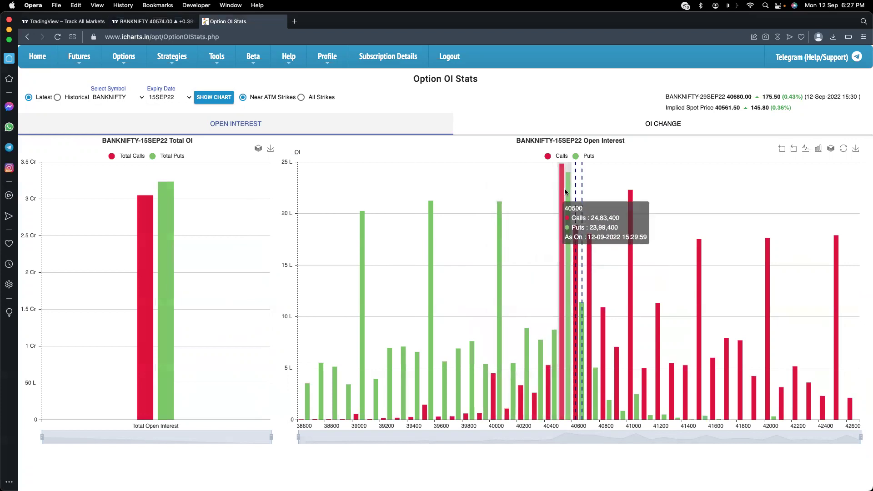
mouse_move(567, 193)
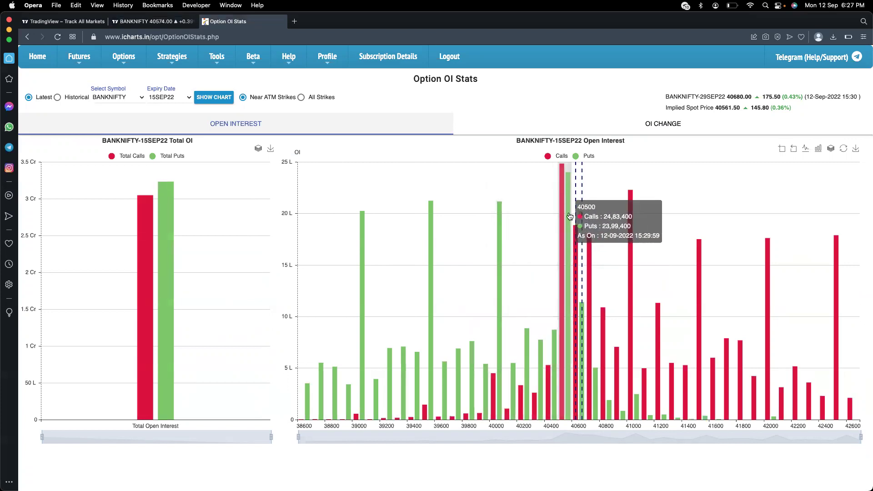
mouse_move(625, 241)
mouse_move(632, 268)
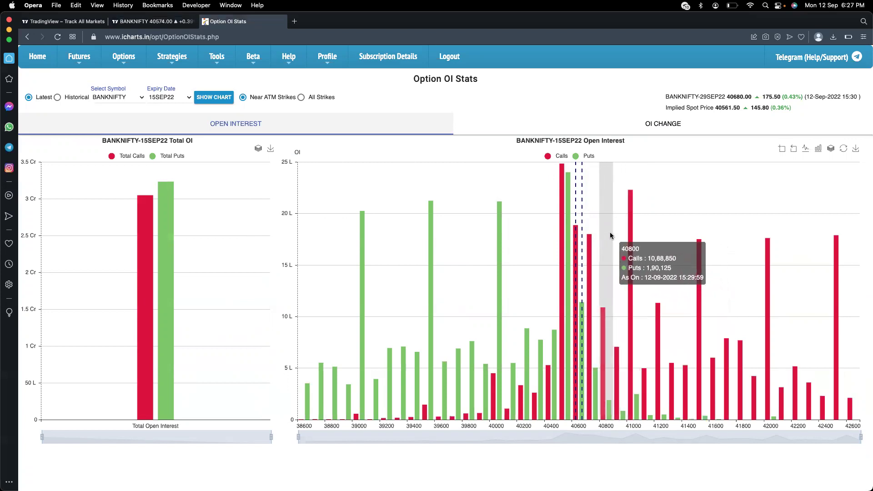
mouse_move(498, 239)
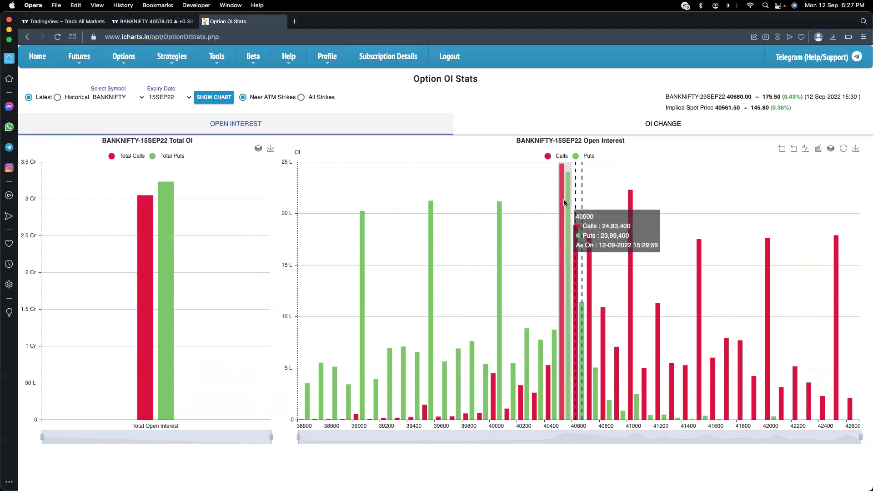
mouse_move(550, 262)
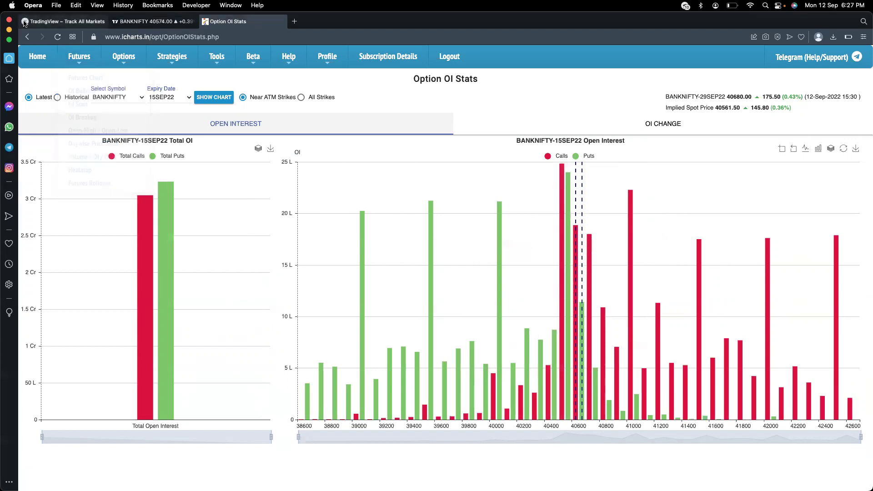
left_click(143, 21)
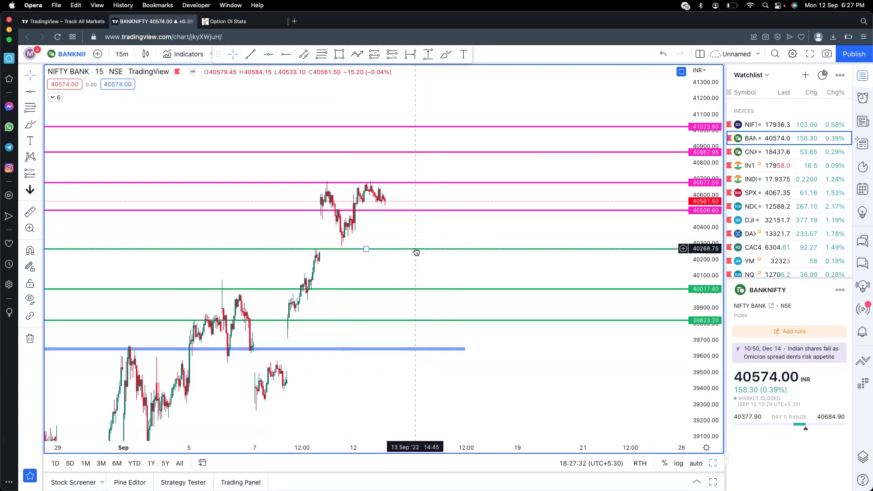
left_click(227, 22)
Show BANKNIFTY OI change; the 40500 strike has call OI −2,56,525 and put OI +9,61,600
left_click(661, 124)
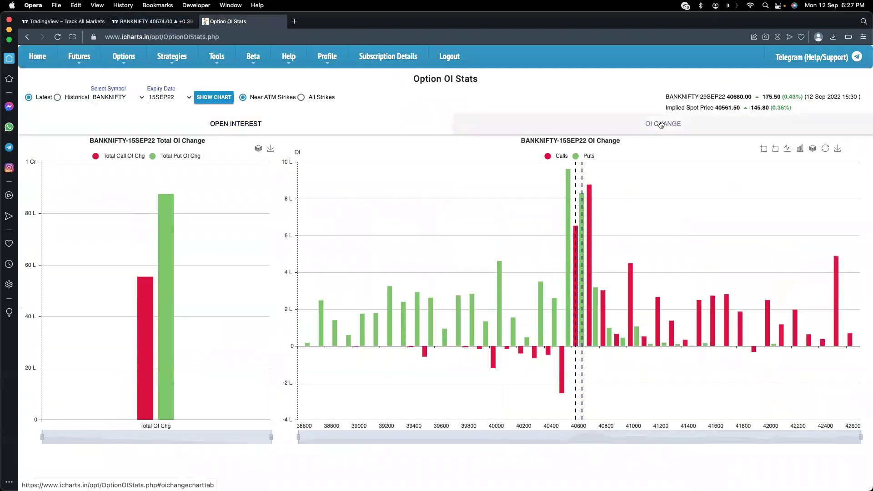
mouse_move(562, 363)
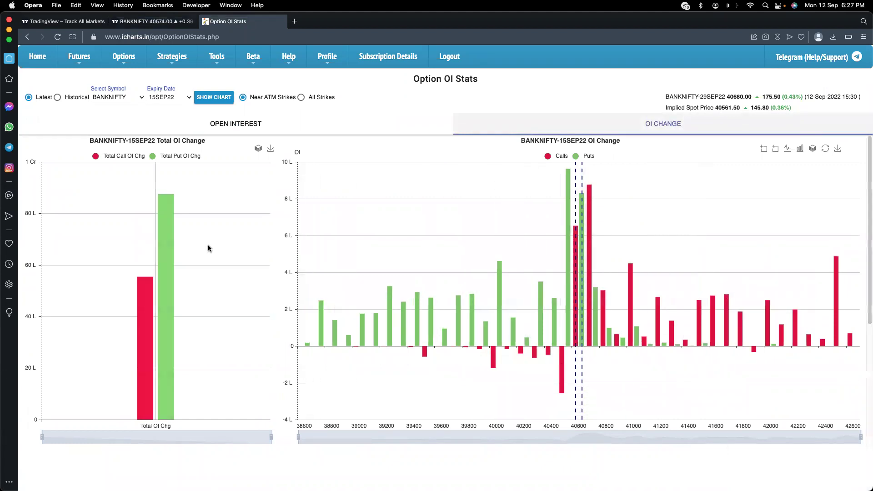
mouse_move(574, 254)
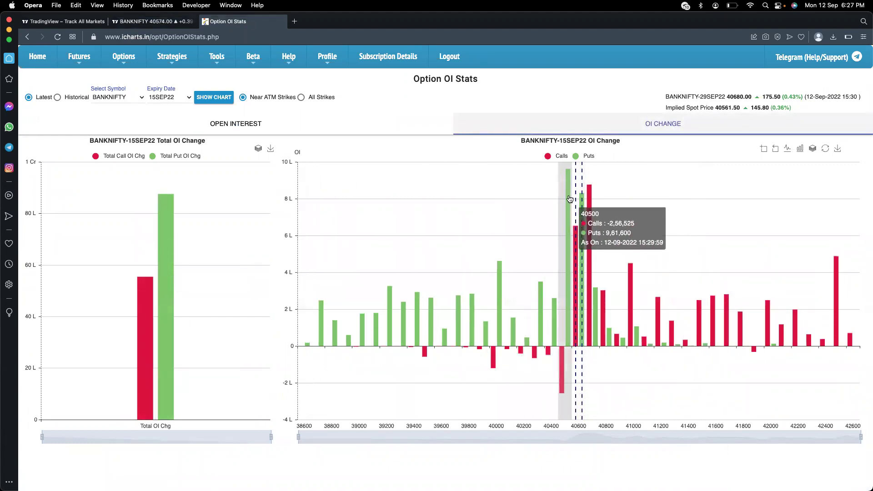